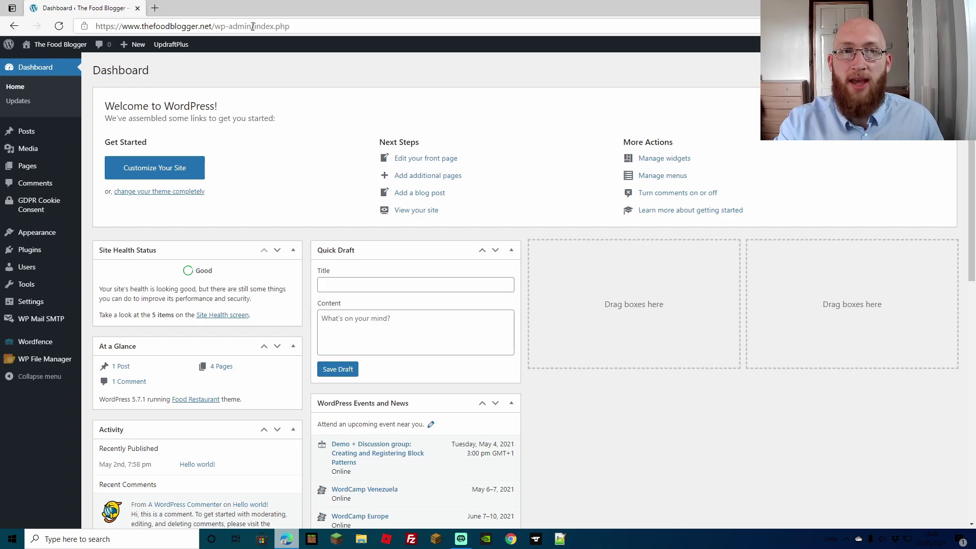
Step: Reload wp-admin without index.php in the address and open the site's Pages list
mouse_move(252, 26)
mouse_down()
mouse_move(290, 26)
mouse_move(255, 25)
mouse_move(290, 26)
mouse_move(258, 35)
mouse_up()
click(291, 26)
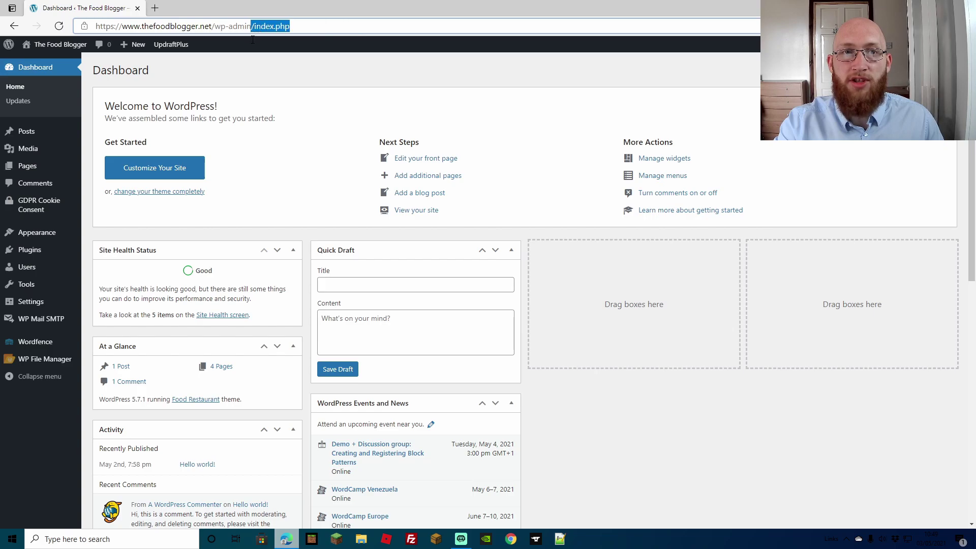
key(BackSpace)
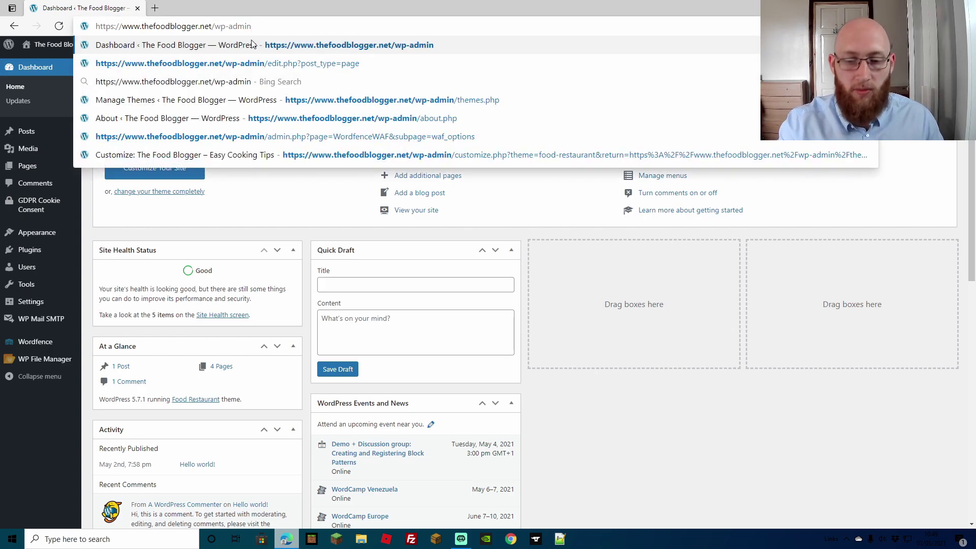
key(Return)
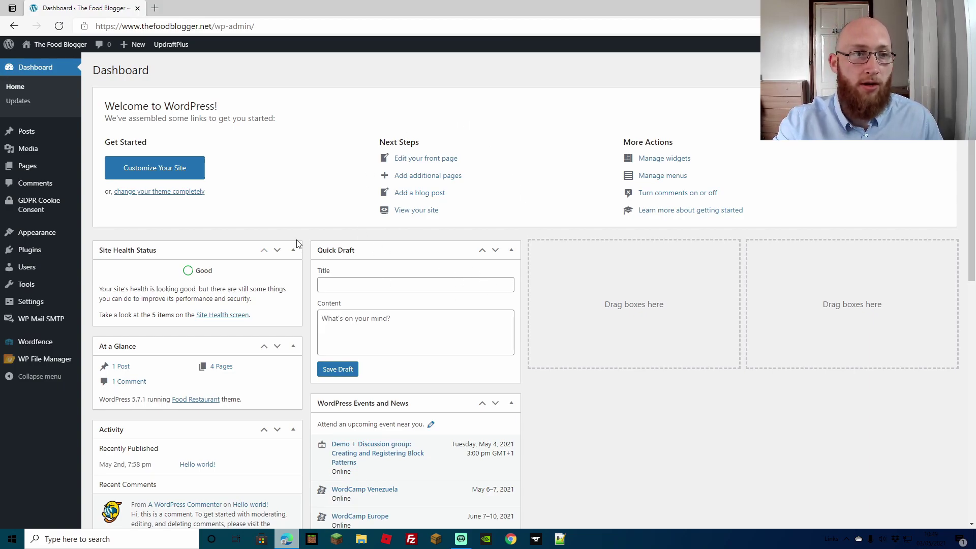
mouse_move(32, 138)
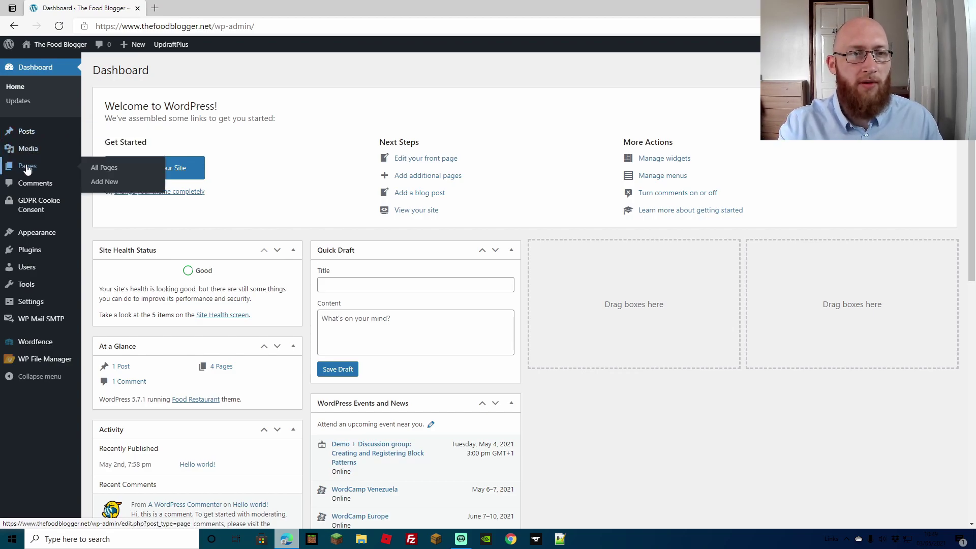
click(47, 168)
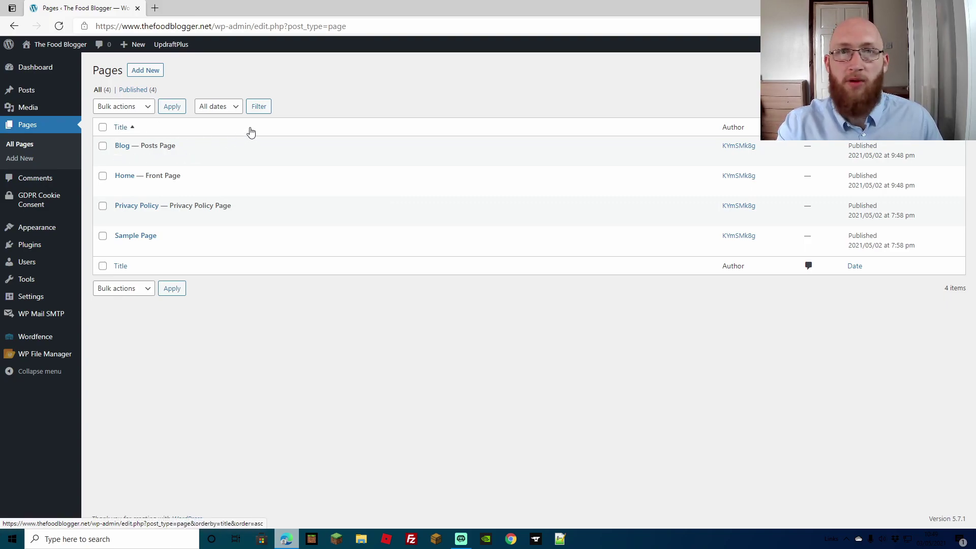
Step: Edit the Home page, add an Image block and choose to pick from the media library
click(120, 189)
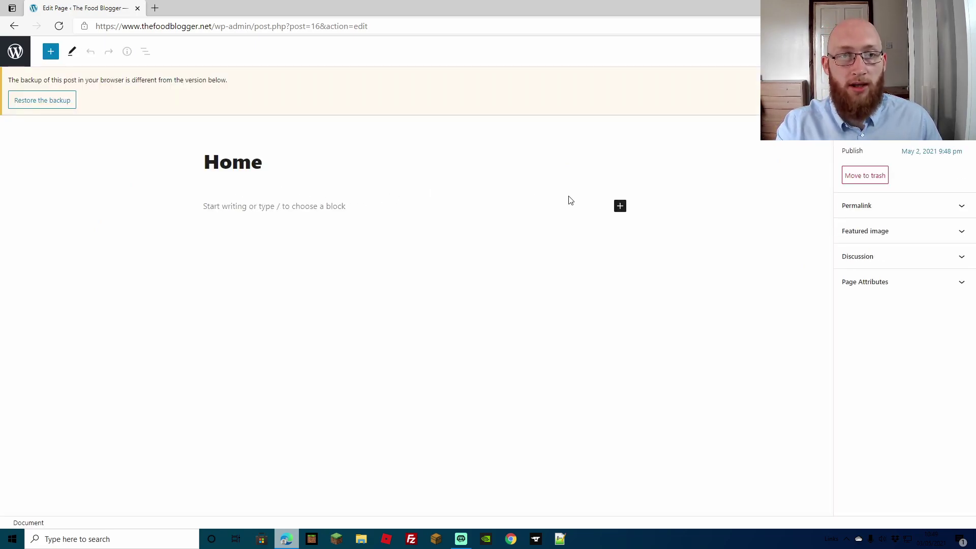
click(619, 207)
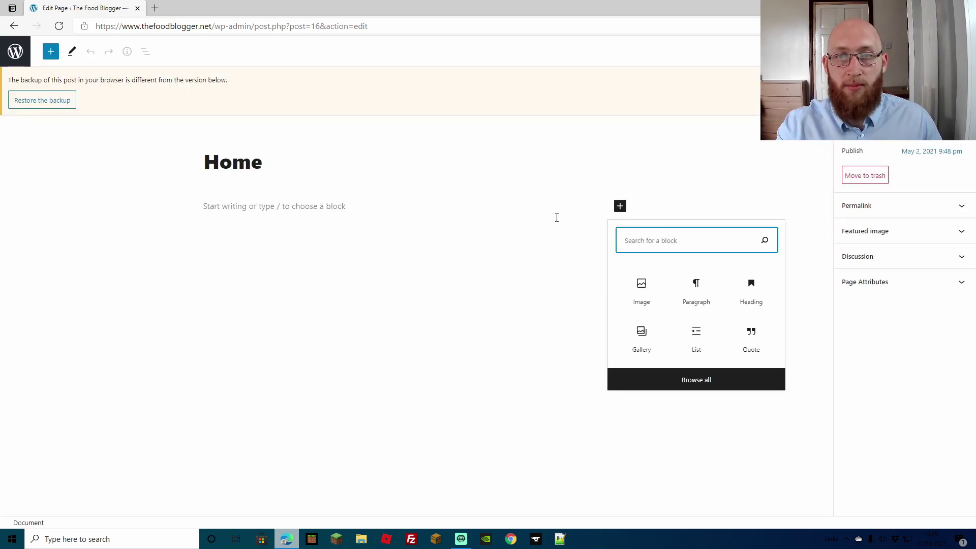
click(648, 289)
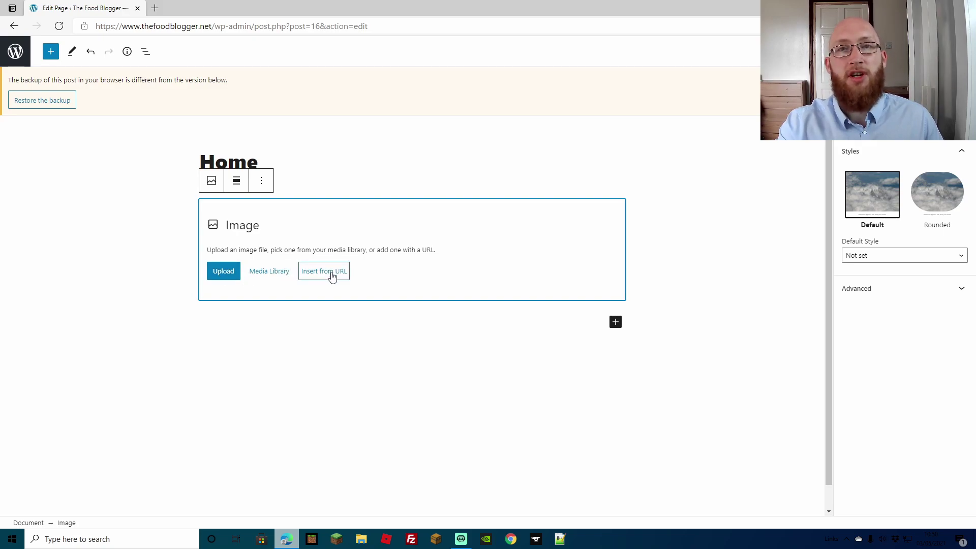
click(265, 277)
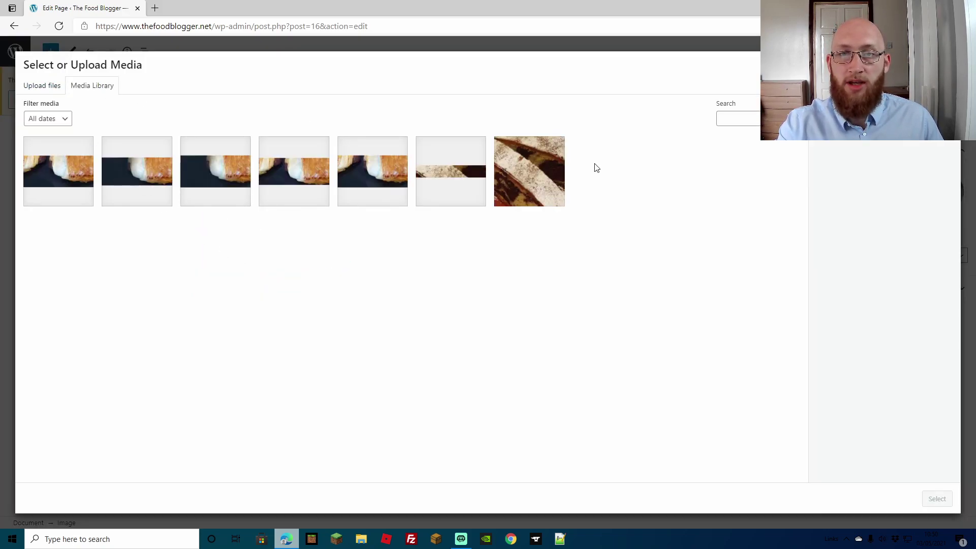
Step: Choose the marbled cake photo in the media library and insert it at Large size
click(543, 198)
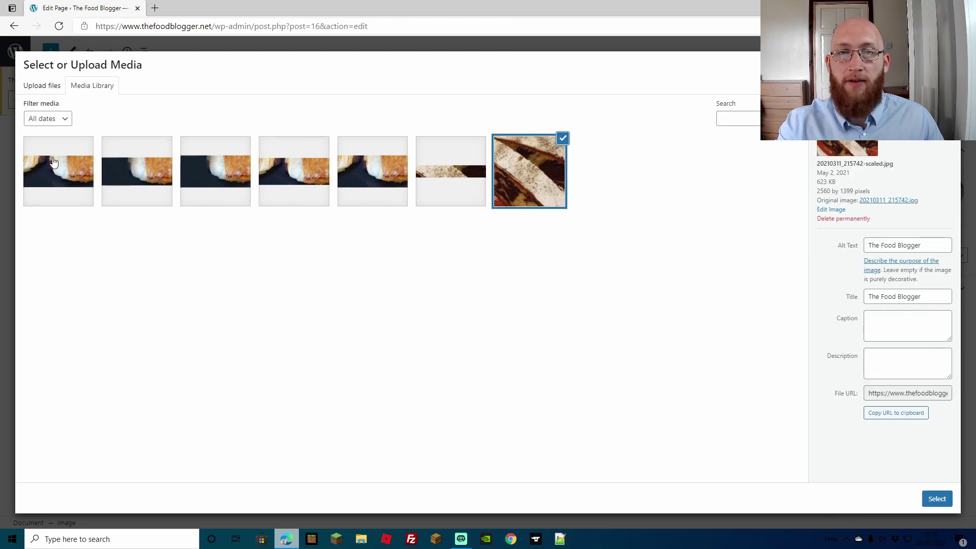
click(42, 86)
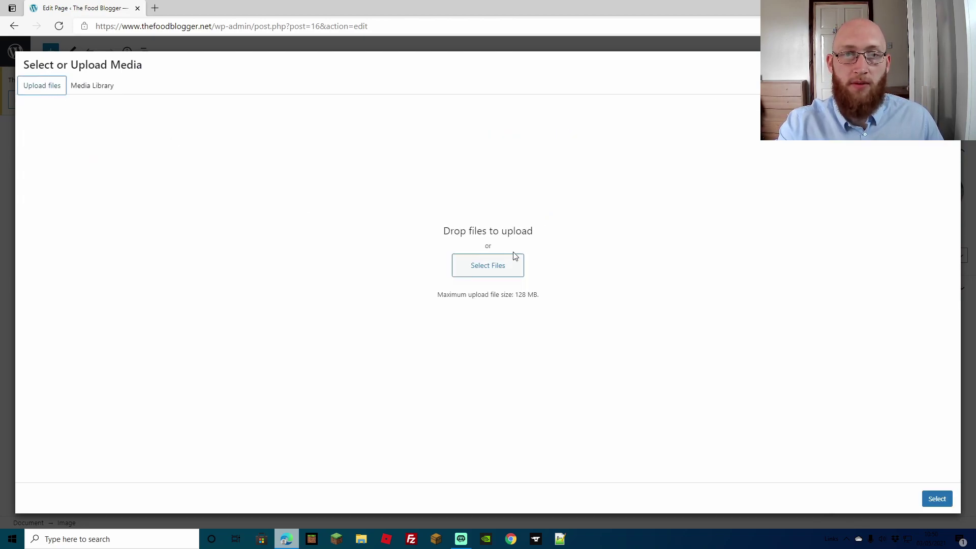
click(513, 271)
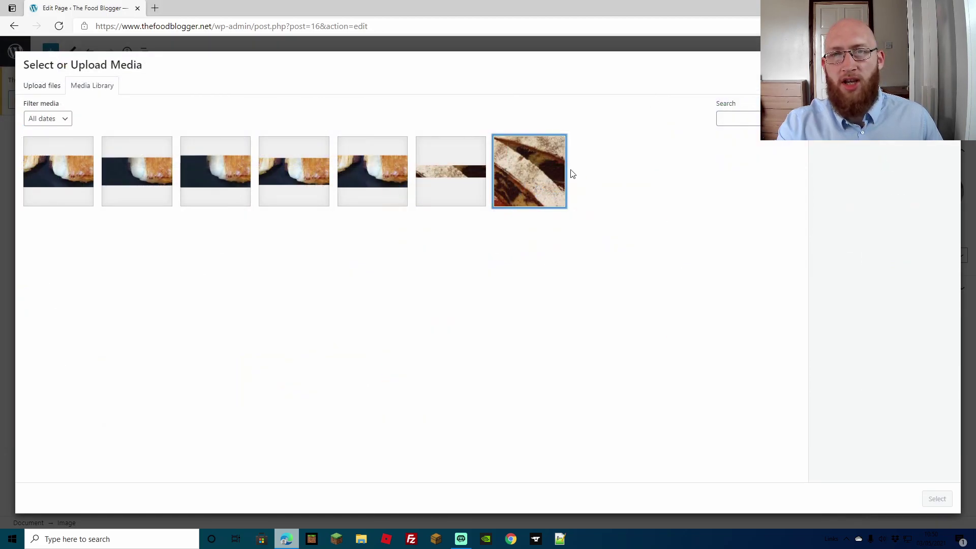
click(563, 172)
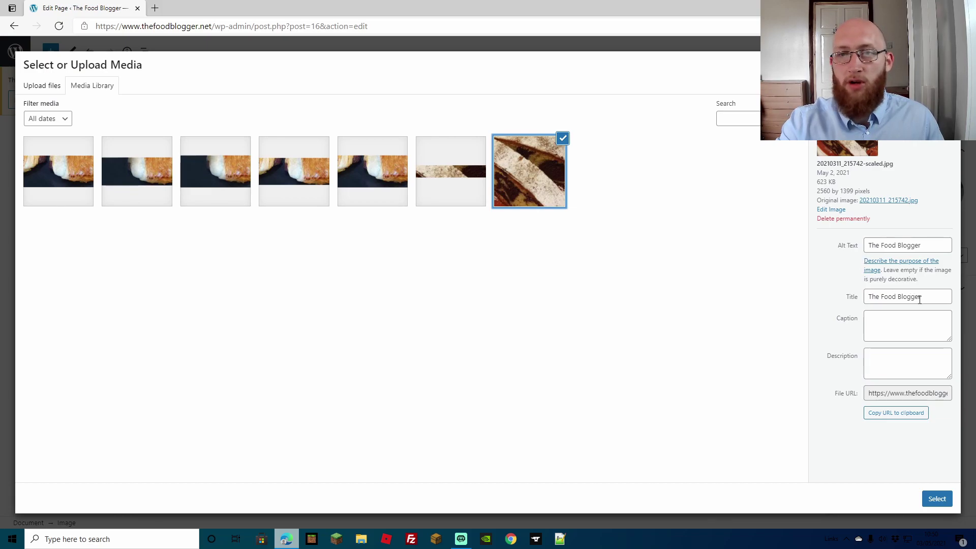
click(939, 499)
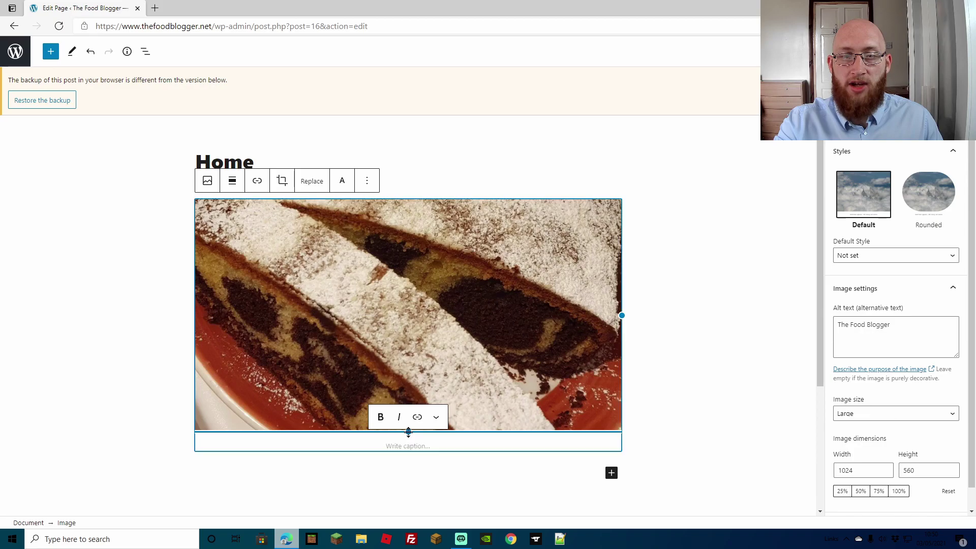
Step: Resize the cake image to 457×250 by dragging its handles and centre-align it
drag(408, 432, 401, 400)
drag(560, 298, 427, 264)
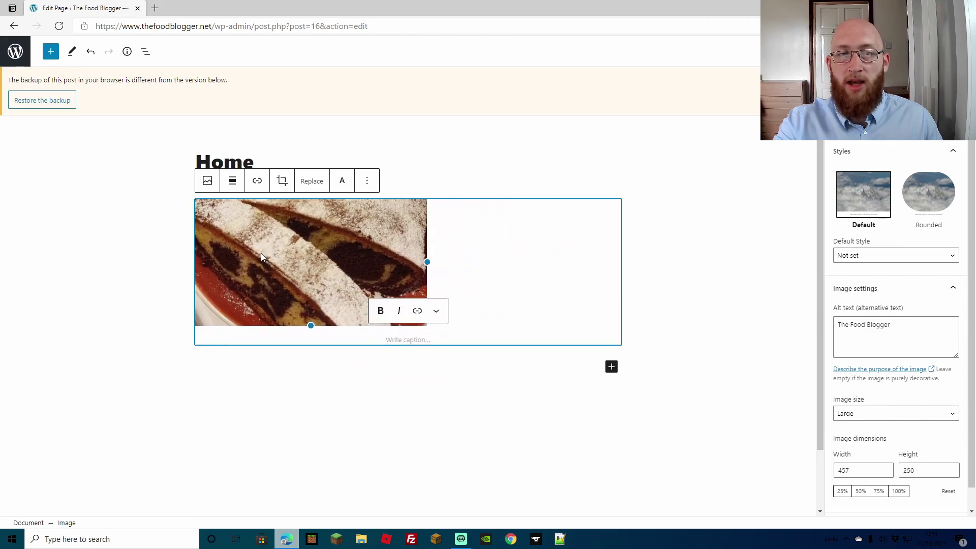
click(243, 183)
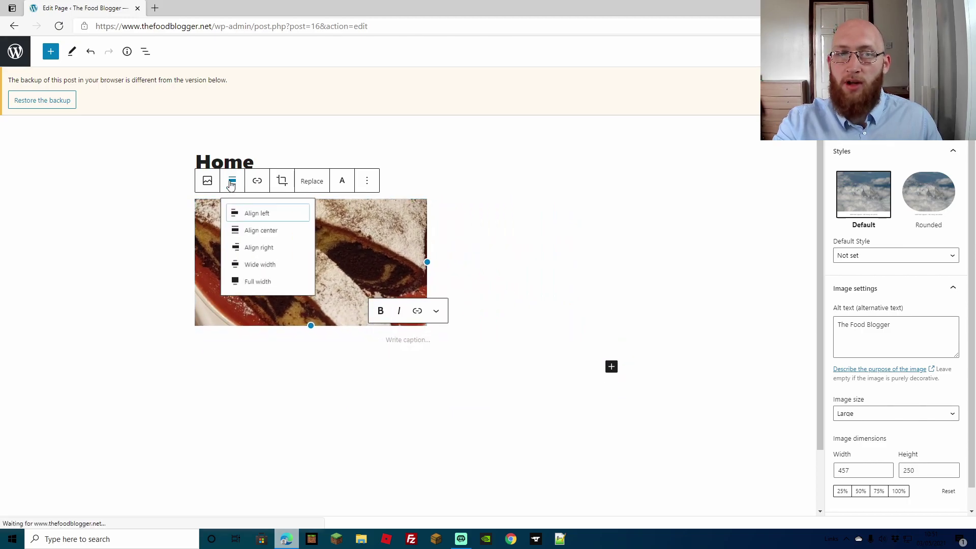
click(266, 235)
click(610, 202)
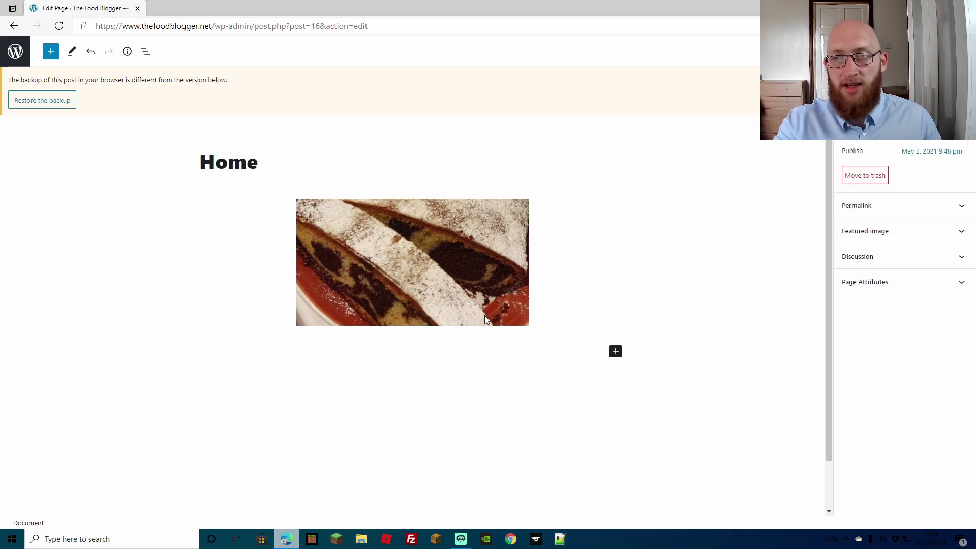
click(460, 297)
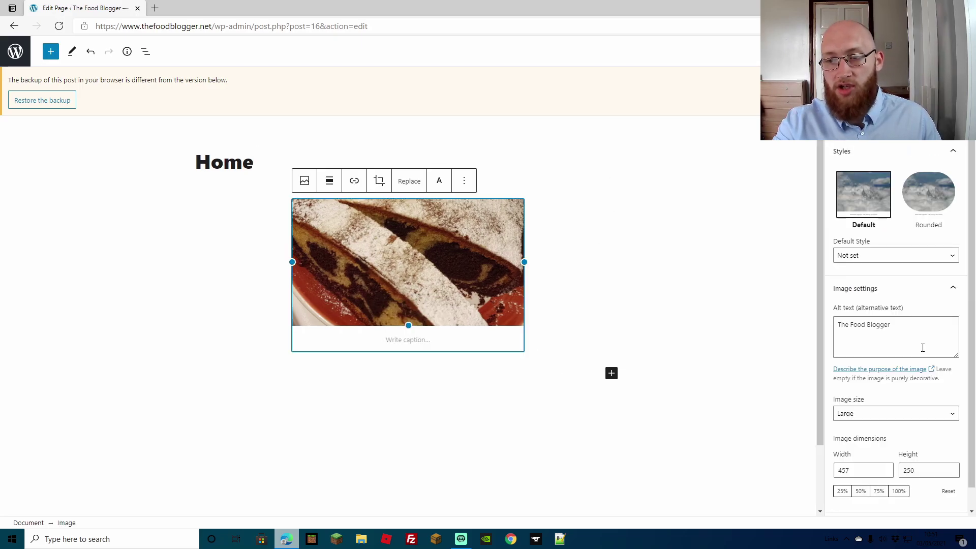
Step: Try the Medium and Thumbnail image sizes, then step back to Large
scroll(922, 348, down, 1)
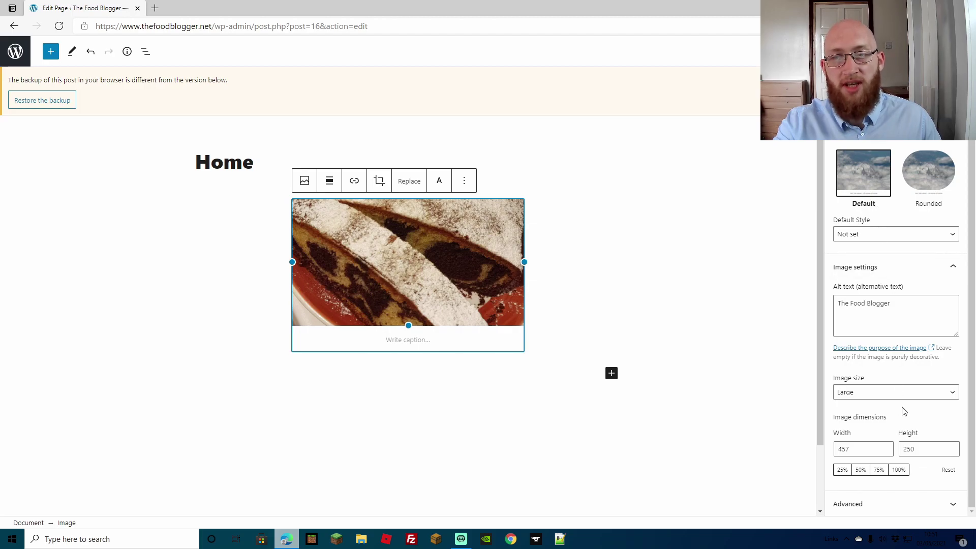
click(952, 392)
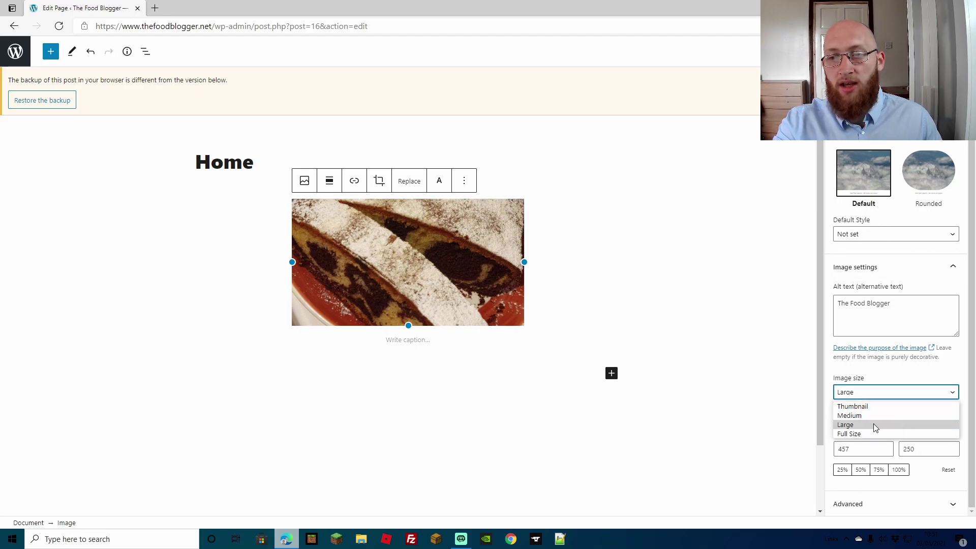
click(858, 416)
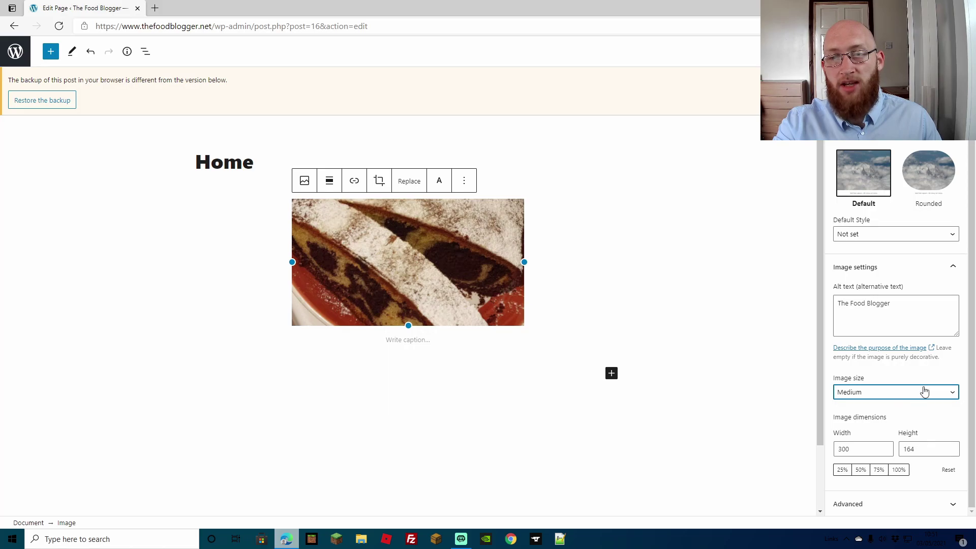
click(947, 392)
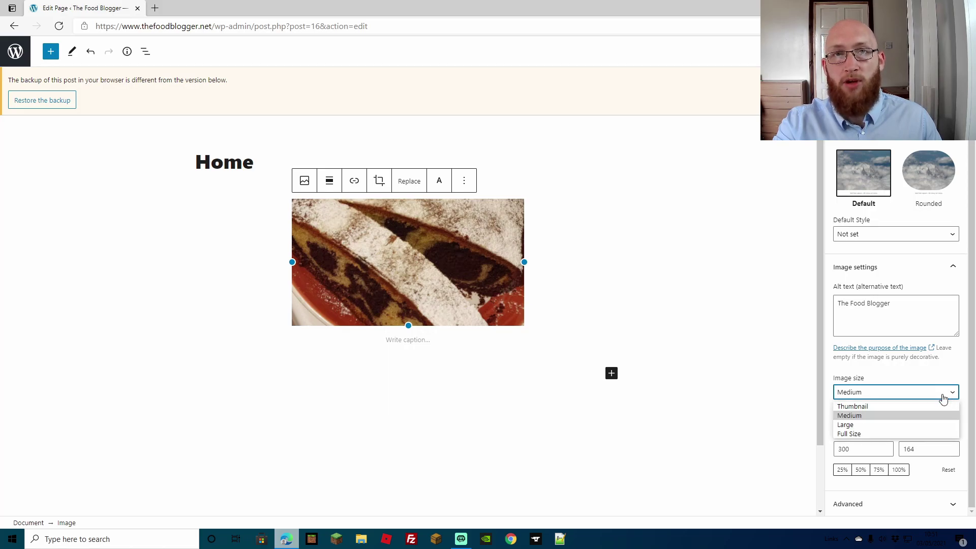
click(858, 406)
key(Down)
key(Down)
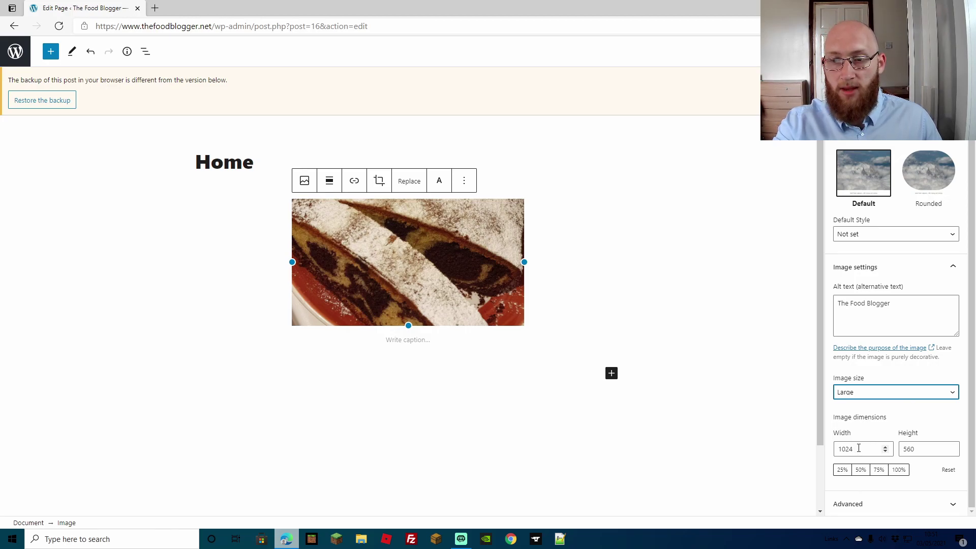
Step: Set the cake image's width to 800 and height to 200
double_click(858, 447)
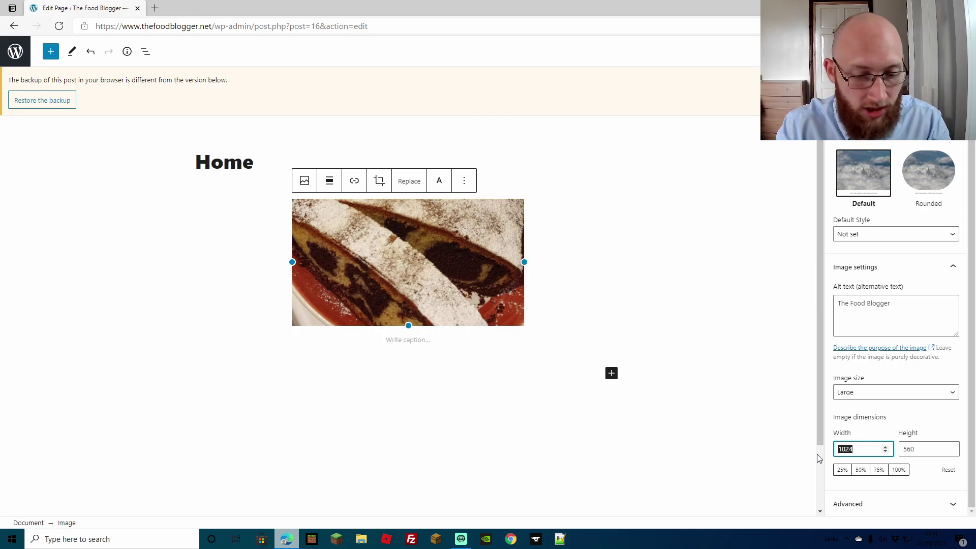
text(800)
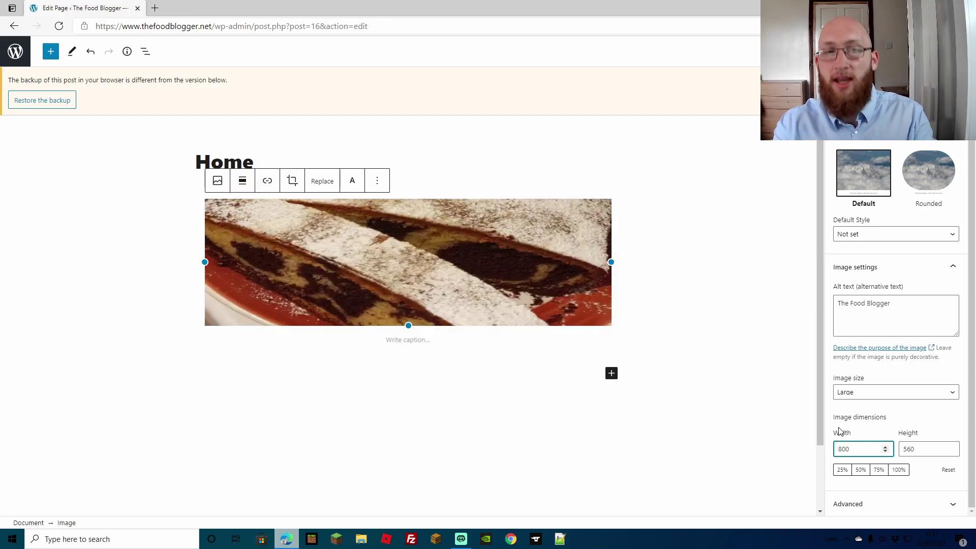
click(916, 450)
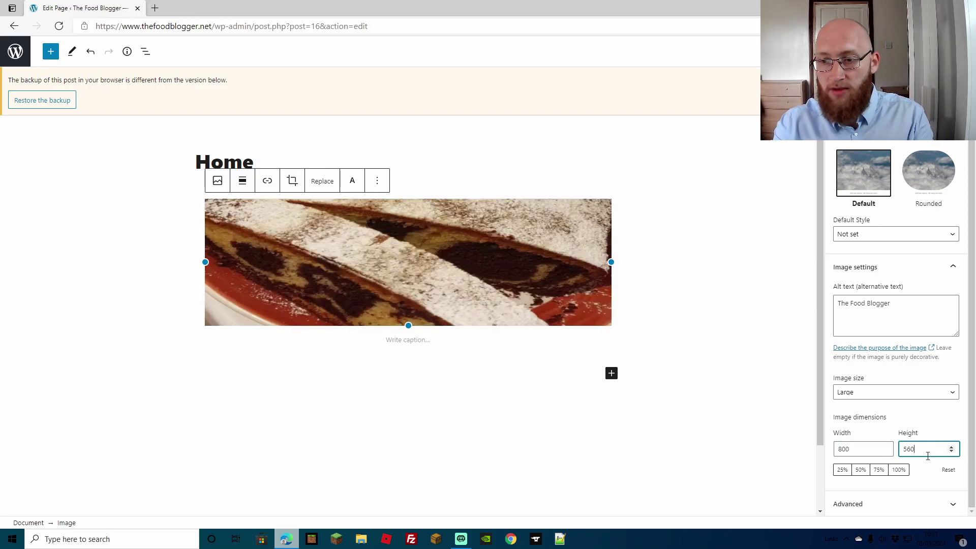
key(BackSpace)
key(BackSpace)
key(BackSpace)
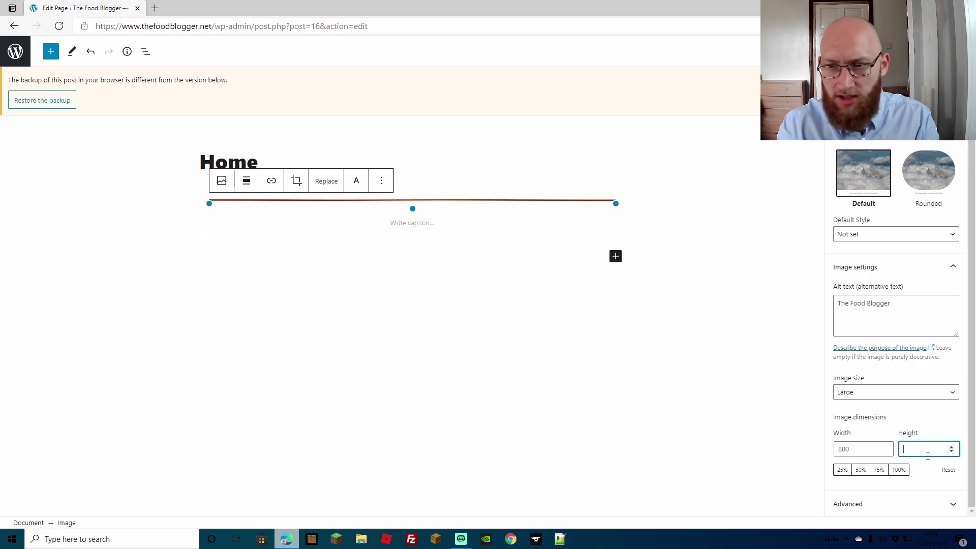
text(200)
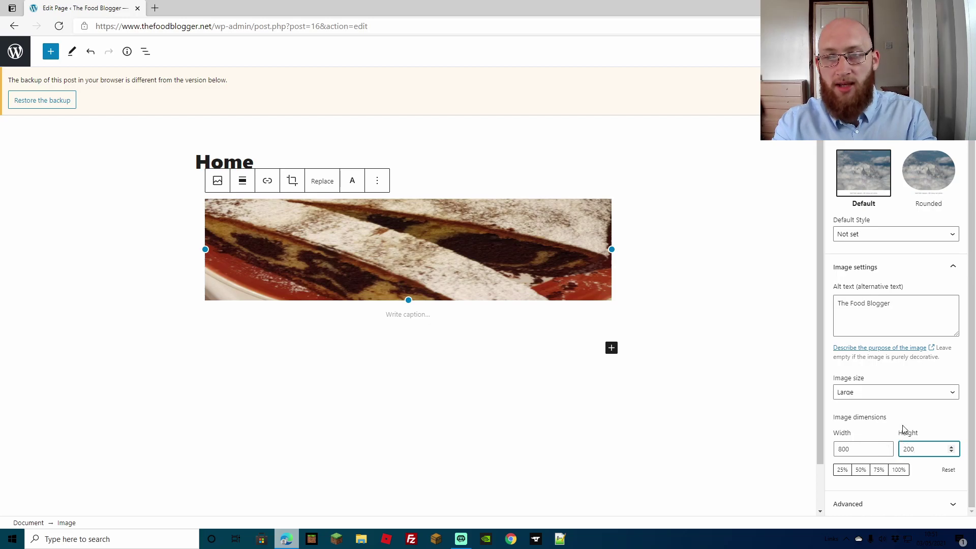
Step: Try the 25%, 50%, 75% and 100% size buttons, then reset to 1024×560
click(842, 470)
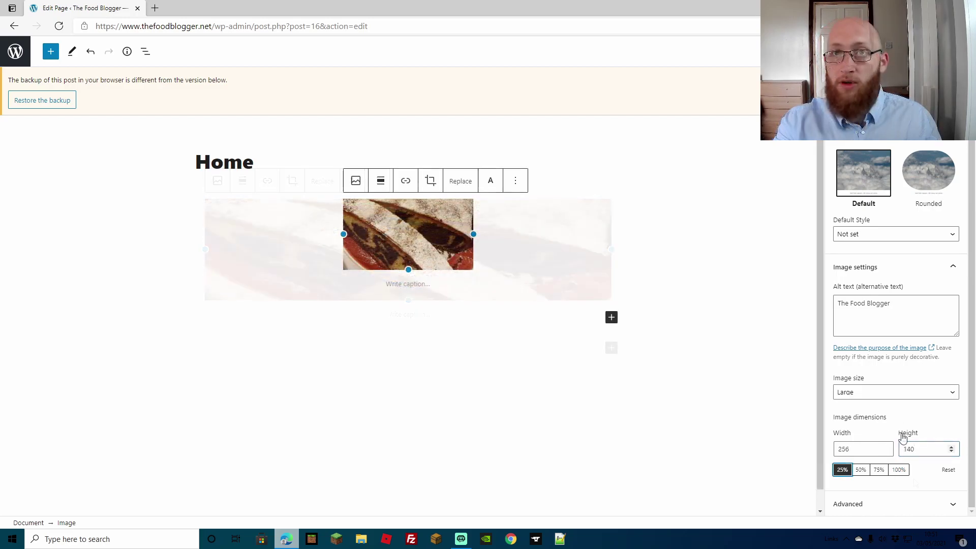
click(861, 470)
click(878, 471)
click(898, 470)
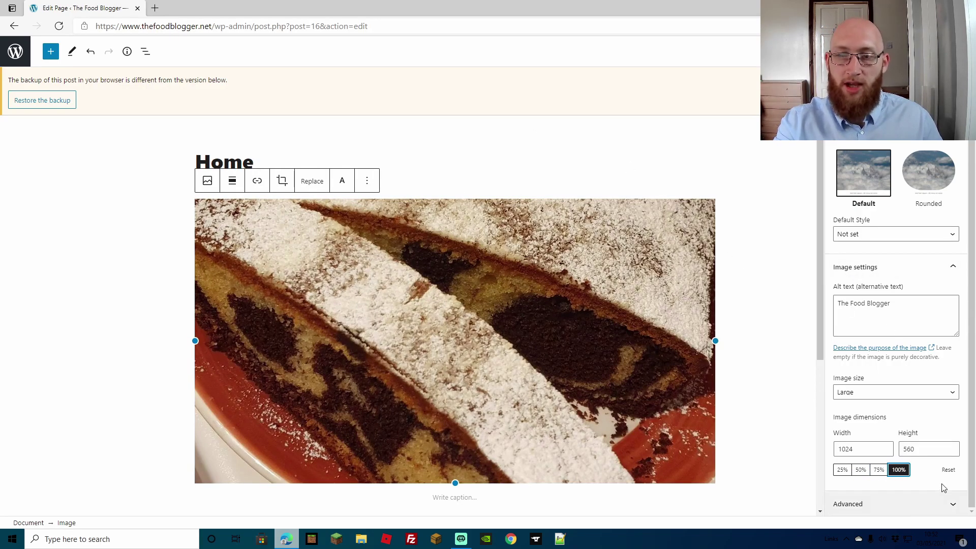
click(948, 469)
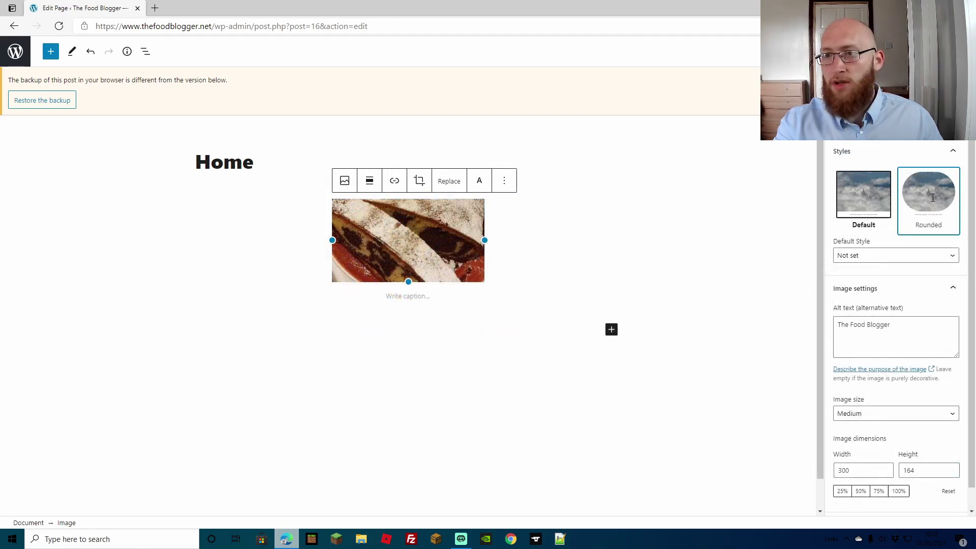
click(932, 197)
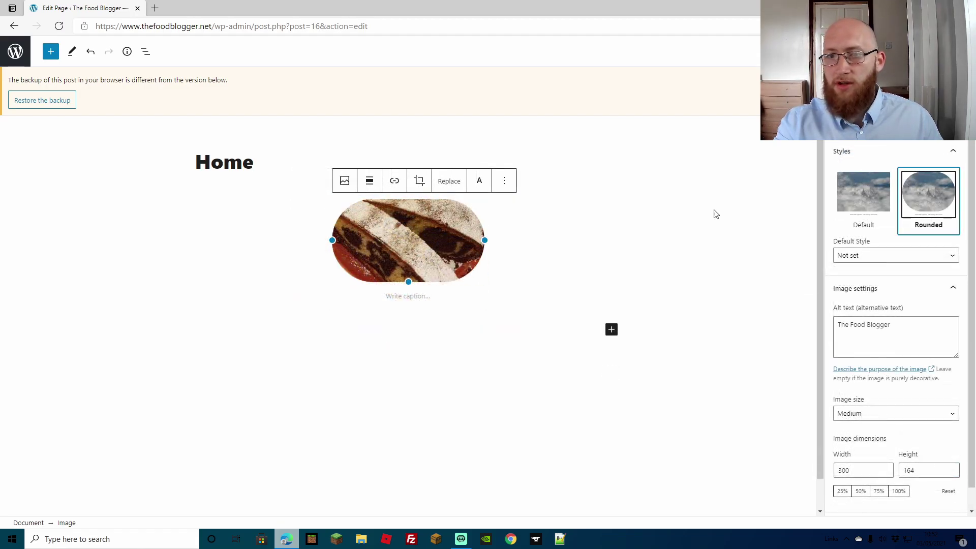
click(610, 277)
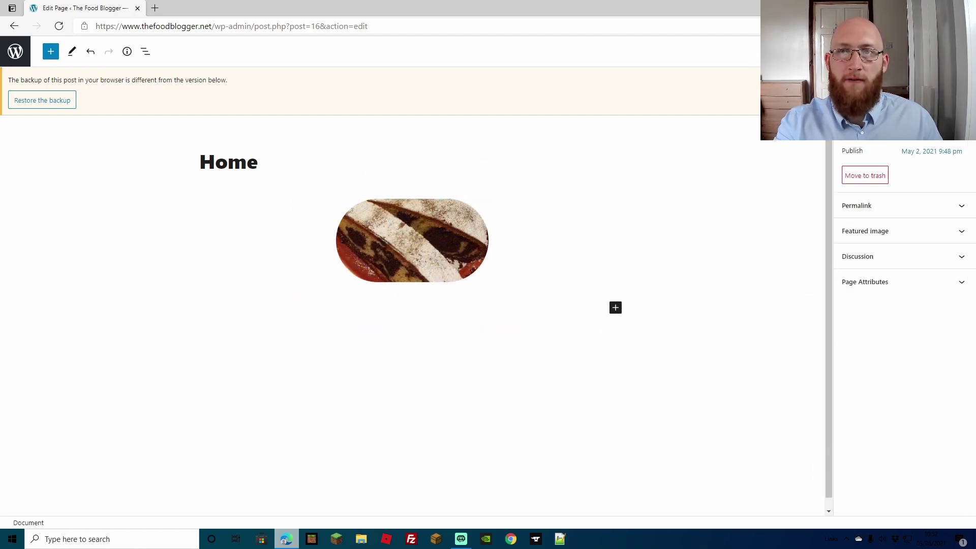
click(859, 50)
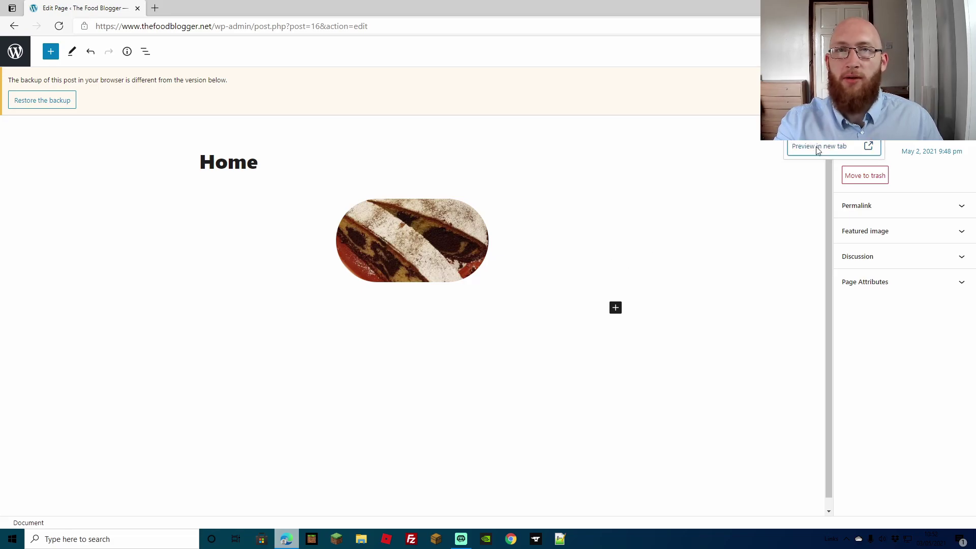
click(819, 147)
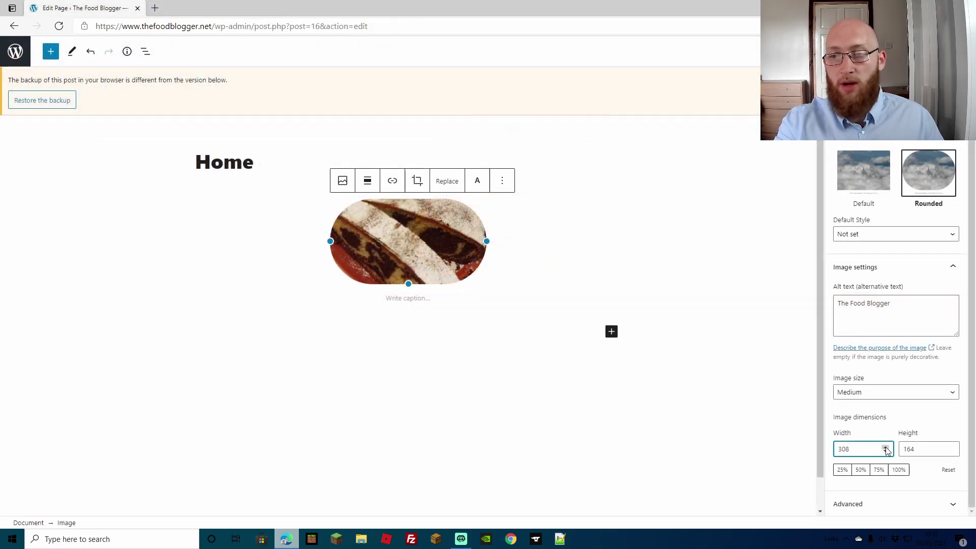
Step: Raise the cake image width to 336 (336×164) and add an empty paragraph below it
click(886, 450)
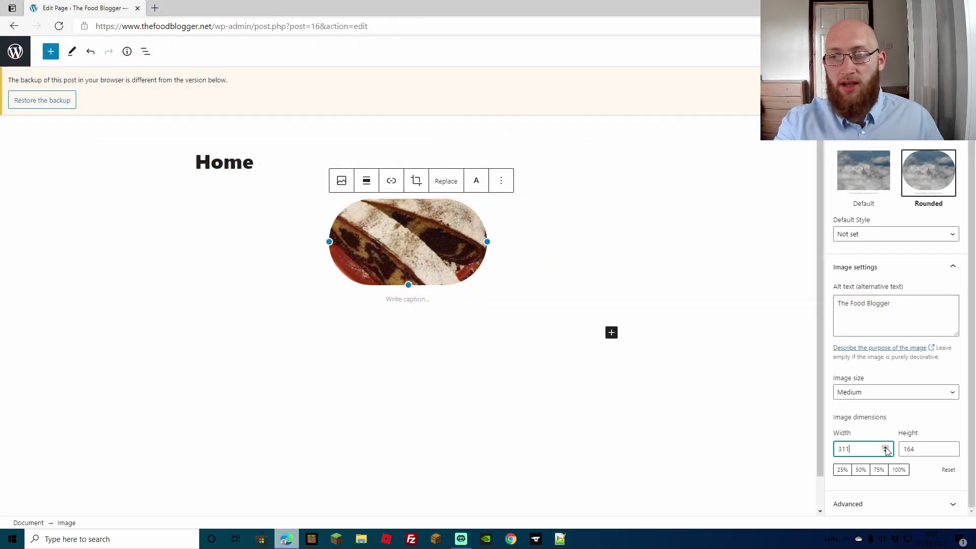
click(886, 449)
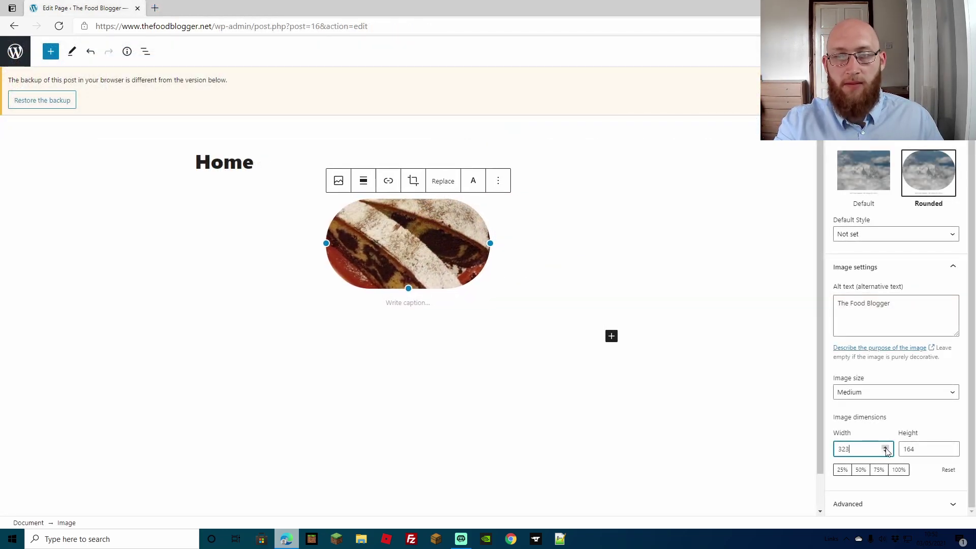
click(886, 450)
click(886, 450)
click(886, 450)
click(886, 450)
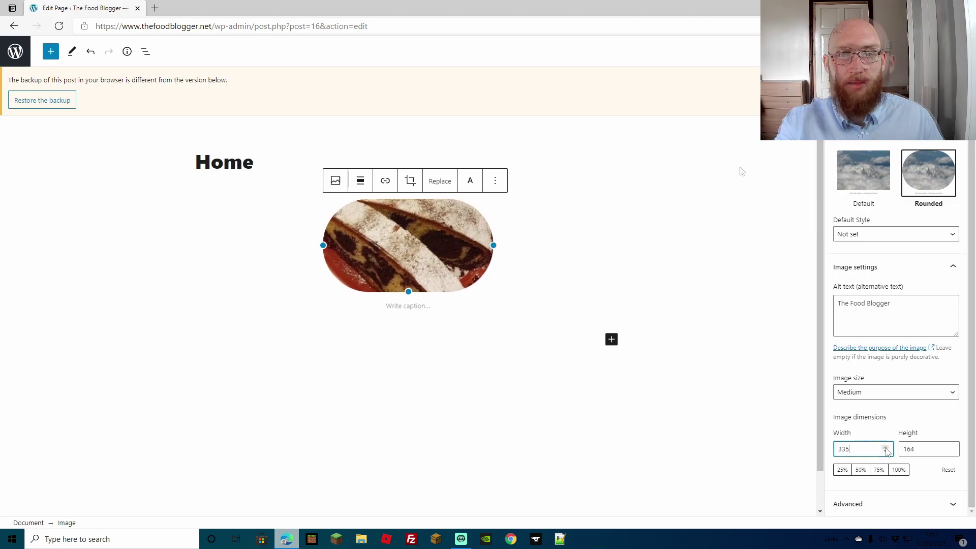
click(886, 450)
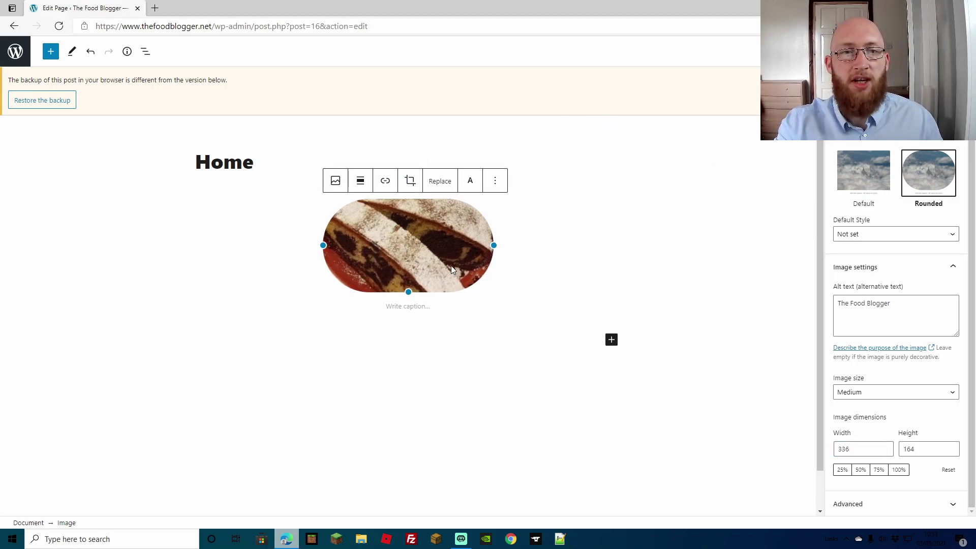
click(344, 369)
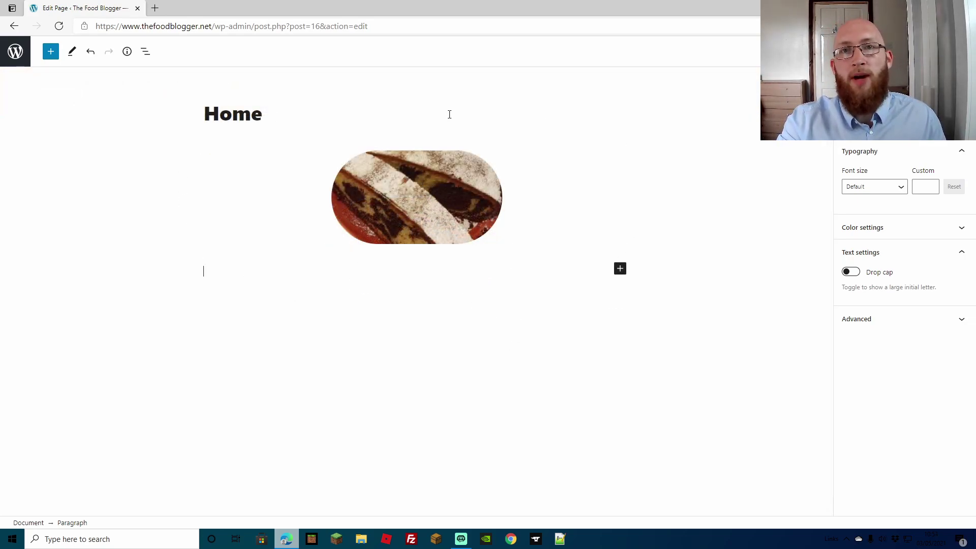
Step: From the empty paragraph under the cake image, insert a Gallery block
click(447, 192)
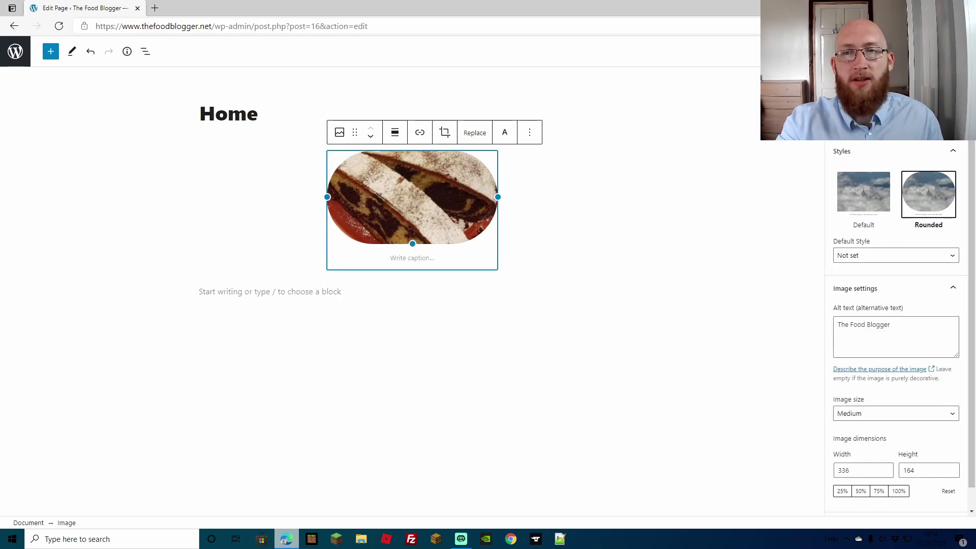
scroll(890, 306, down, 1)
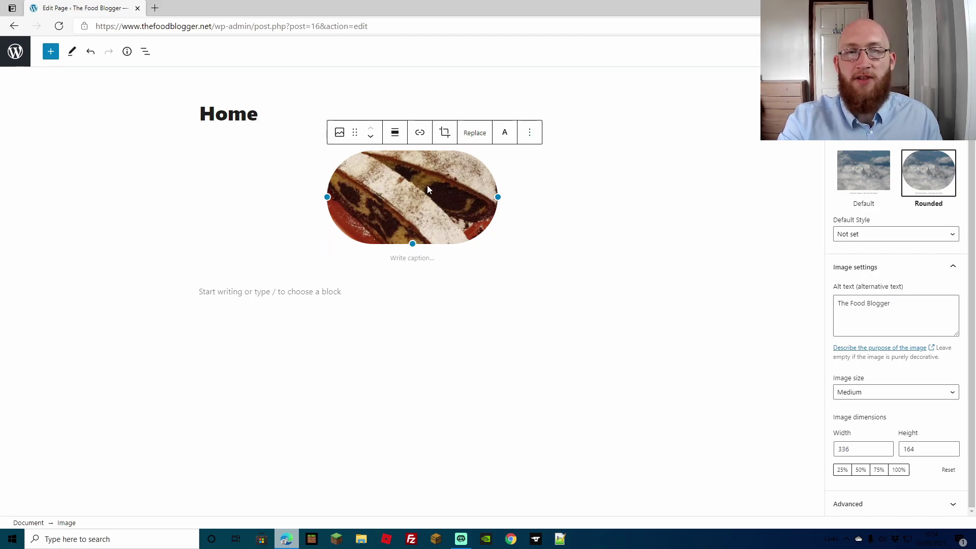
click(312, 279)
click(621, 268)
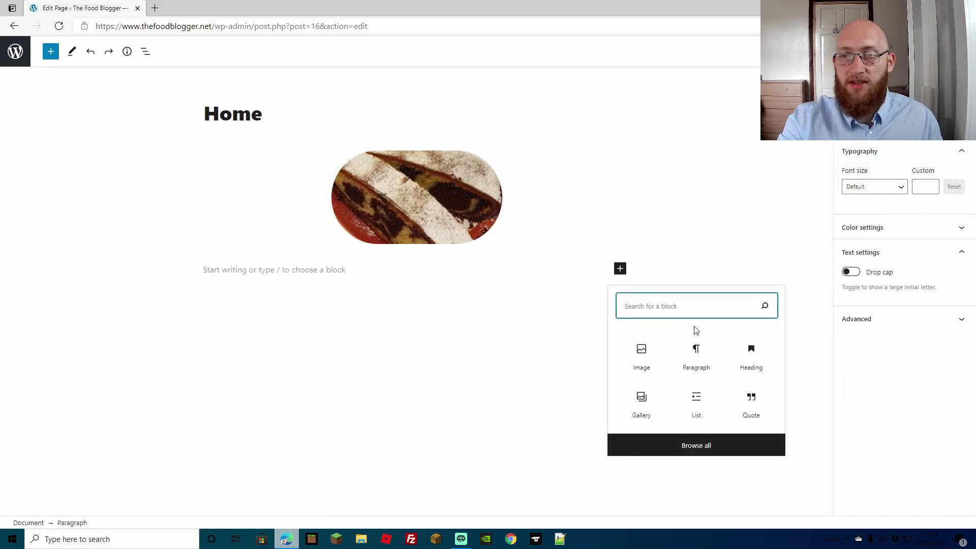
click(642, 401)
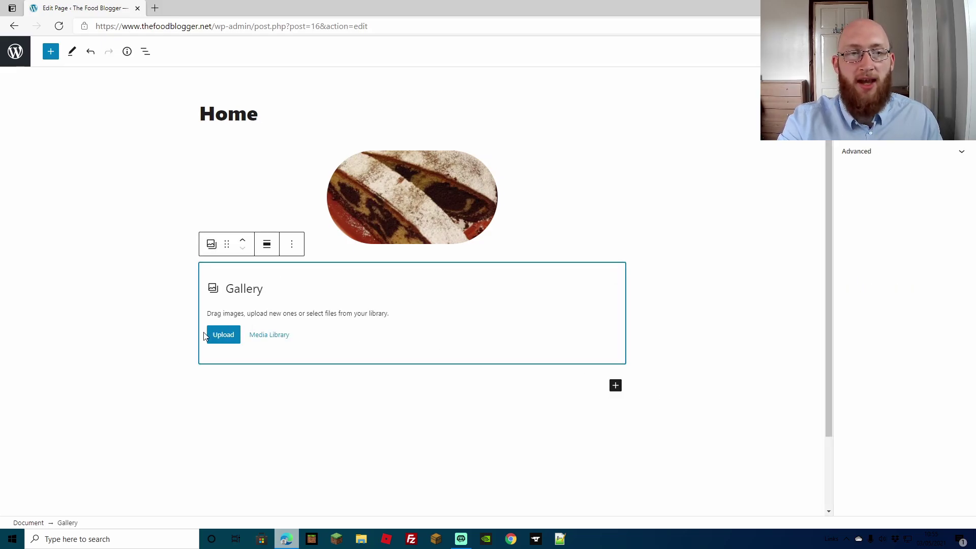